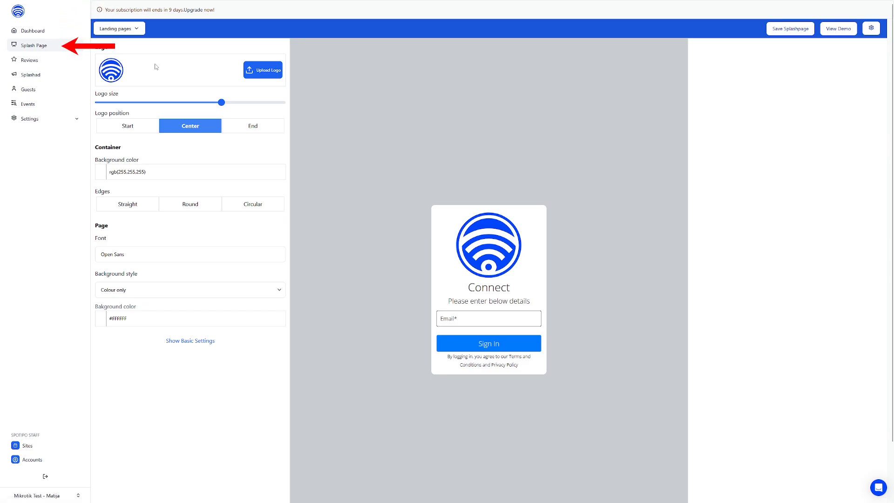
Step: Switch the splash page editor to basic settings and upload the Company Name logo
left_click(190, 340)
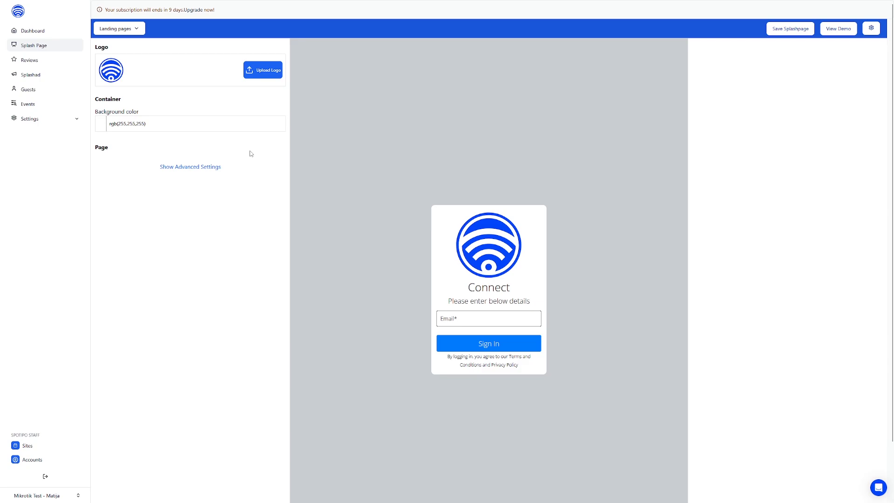
left_click(262, 72)
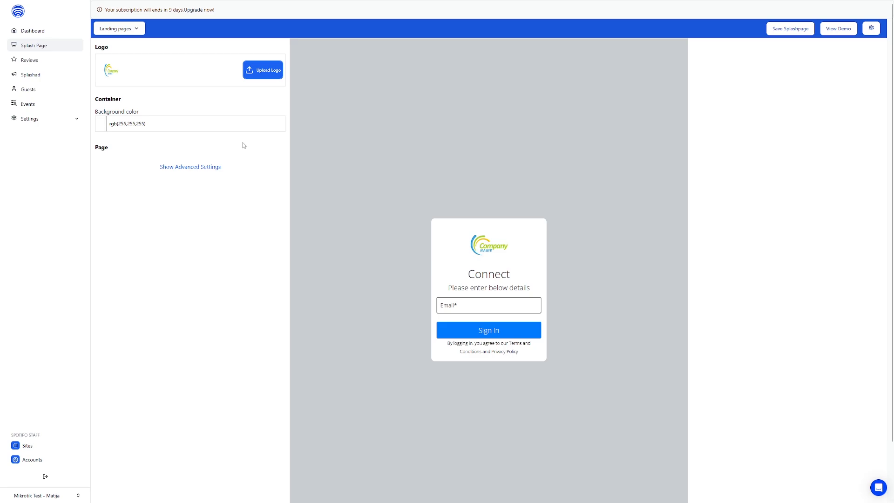
Step: Try red and light red shades for the container's background color and return it to white, rgb(255,255,255)
left_click(203, 125)
left_click(129, 149)
left_click_drag(129, 148, 100, 140)
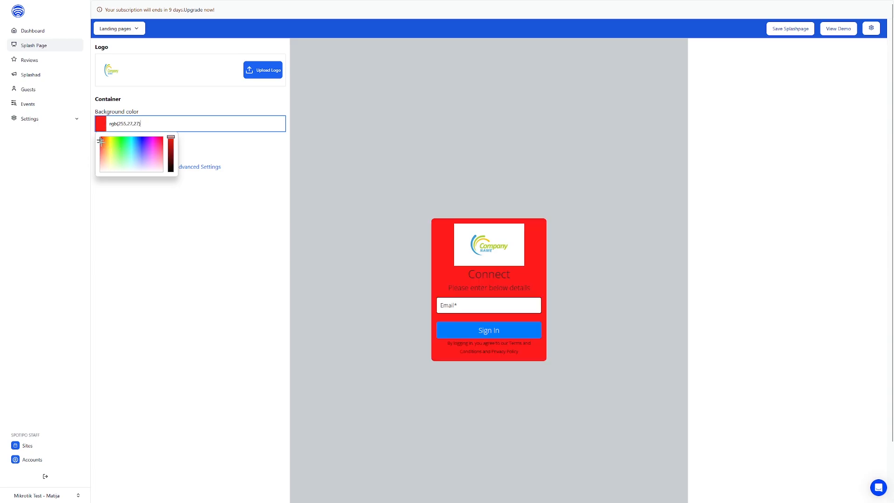
left_click(100, 153)
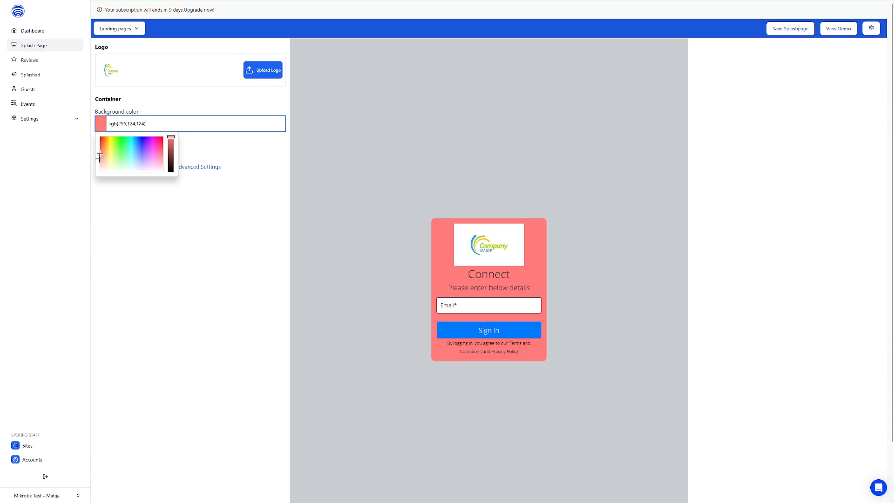
left_click(101, 170)
left_click(155, 225)
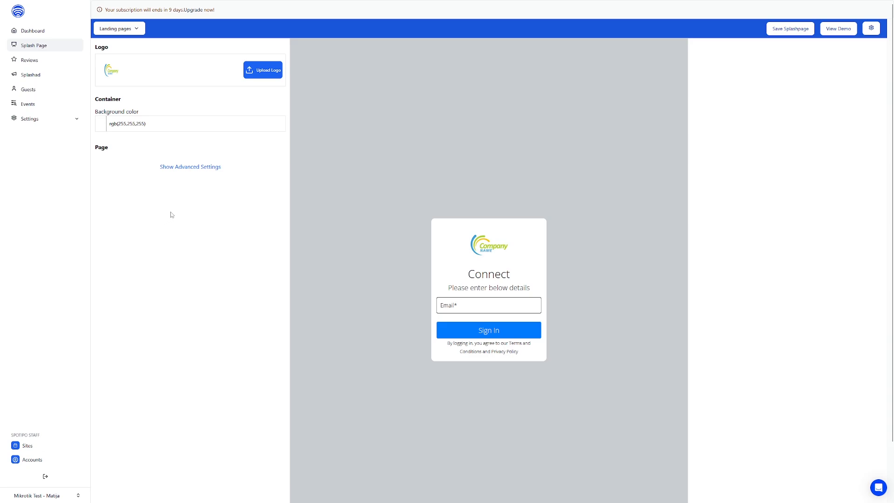
Step: Set the page's background style to Image only in the advanced settings and save the splash page
left_click(193, 168)
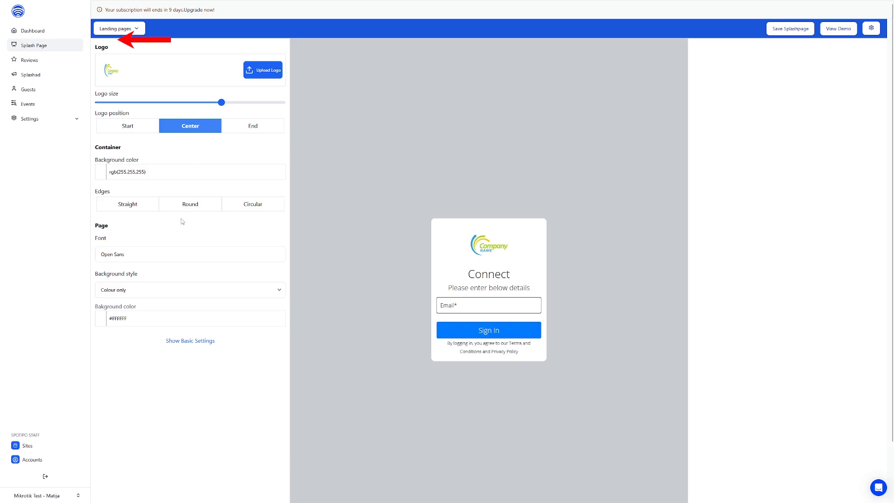
left_click(128, 294)
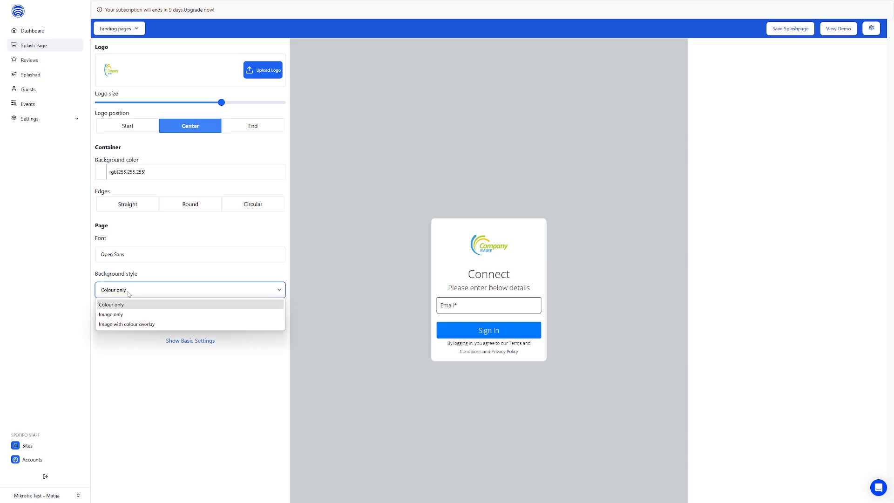
left_click(119, 316)
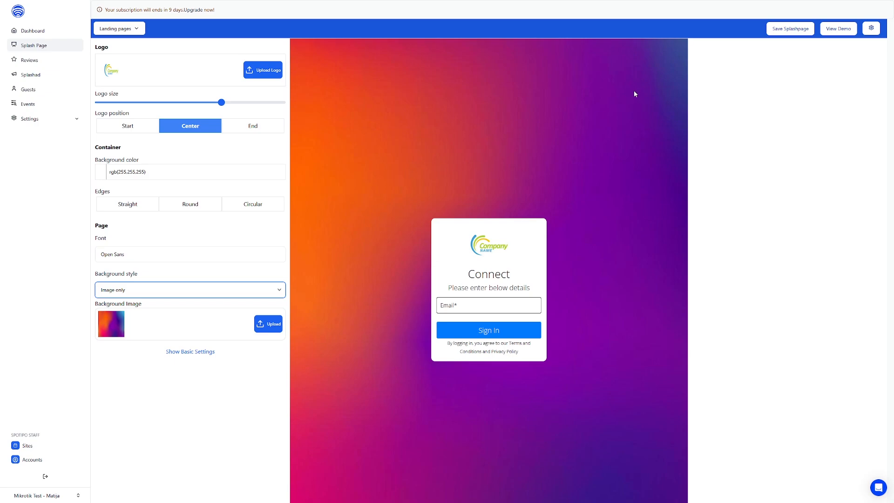
left_click(780, 32)
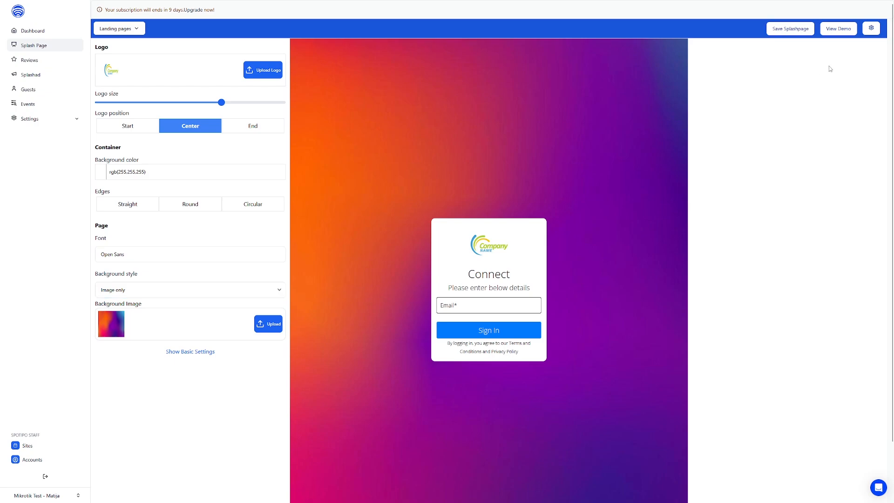
Step: Enable Voucher Login as an additional login page for the site and apply the update
left_click(872, 29)
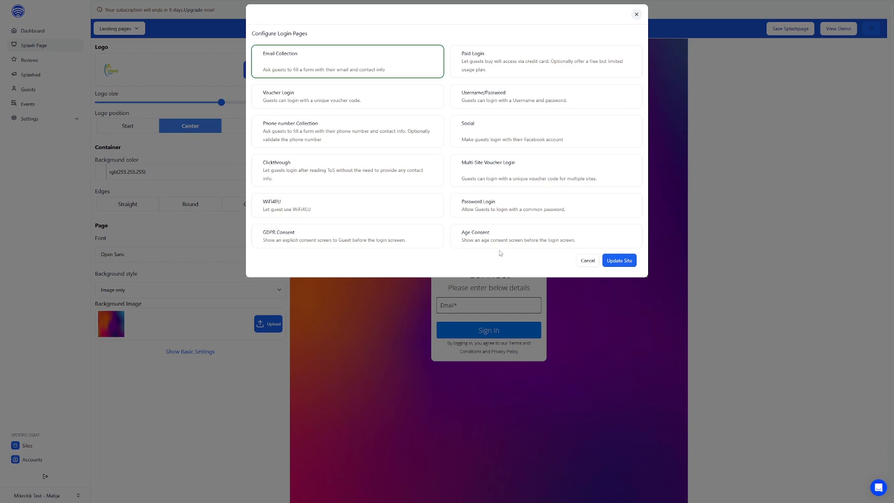
left_click(317, 99)
left_click(608, 261)
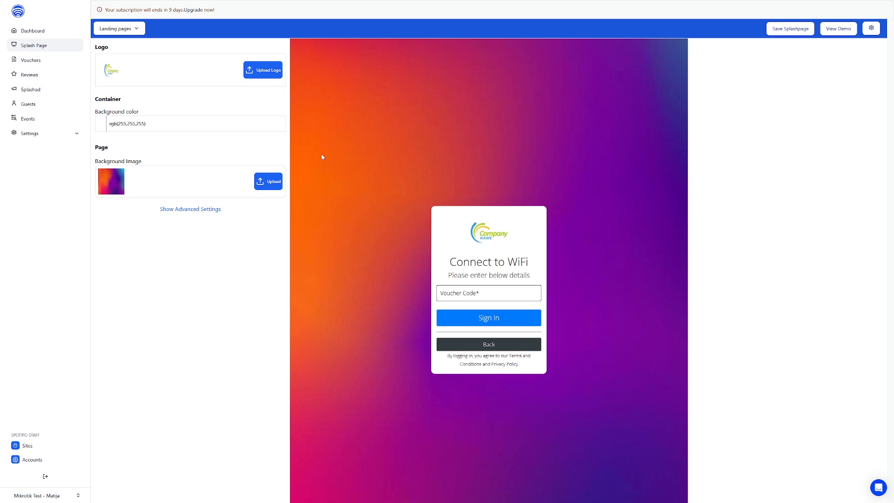
Step: Open the Email Login landing page and change its heading to "Connect to Spotipo"
left_click(134, 31)
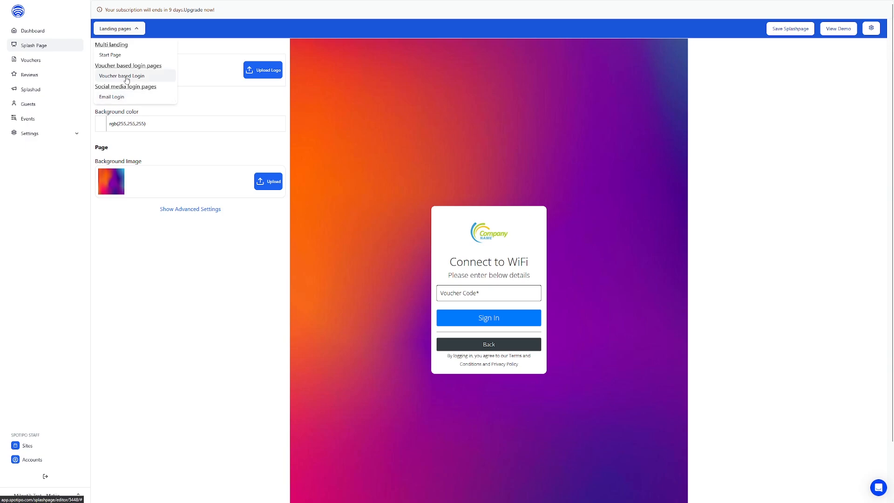
left_click(122, 96)
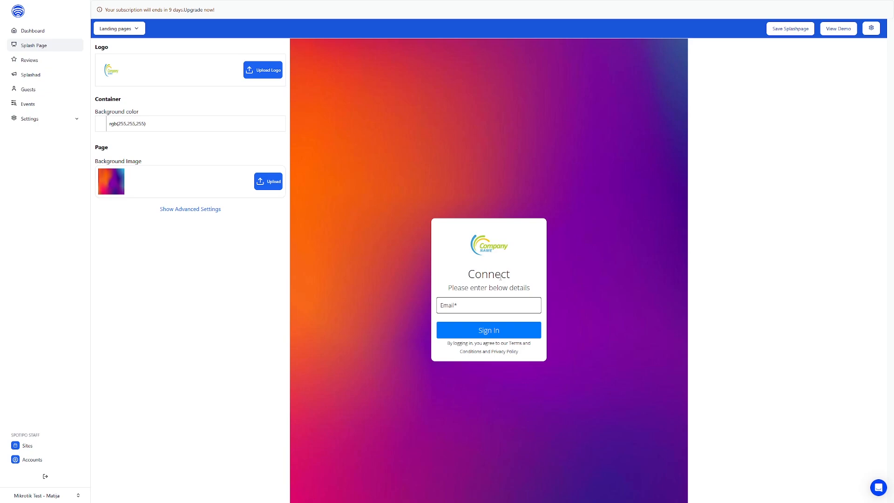
left_click(501, 277)
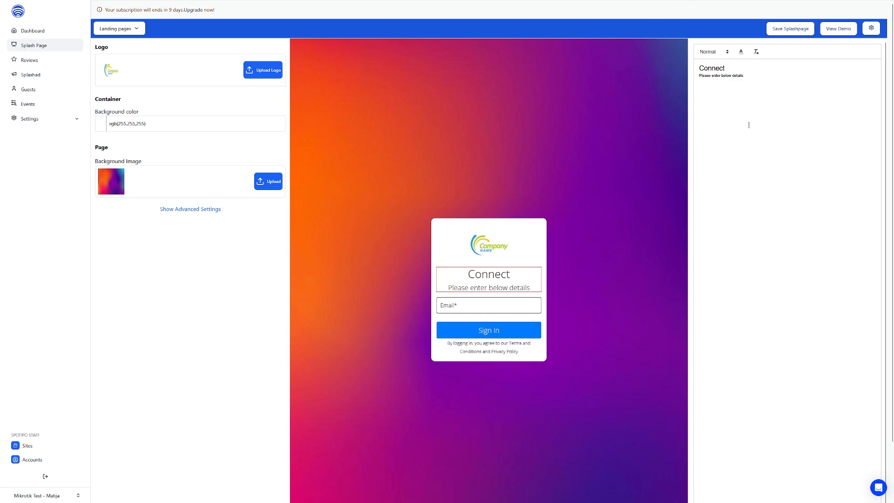
left_click(725, 68)
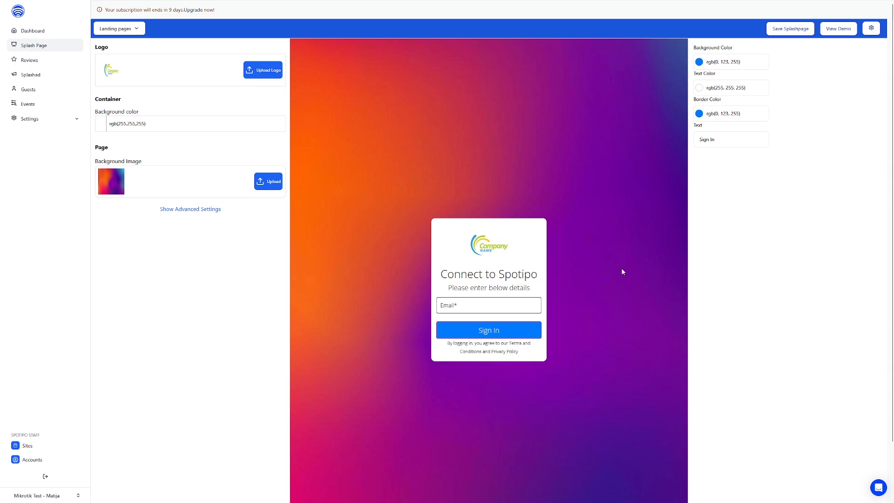
Step: Change the sign-in button's text to "Sign In to Spotipo" and its background color to dark gray
left_click(746, 139)
type("to Spotipo")
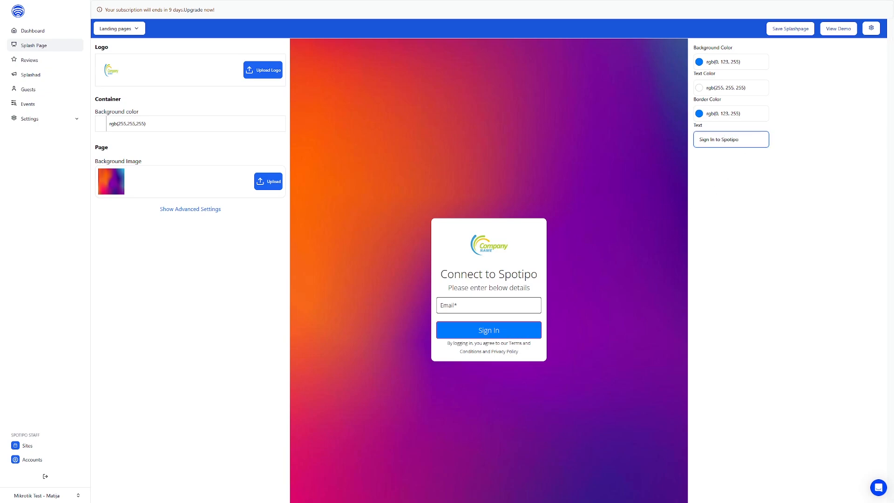
left_click(731, 66)
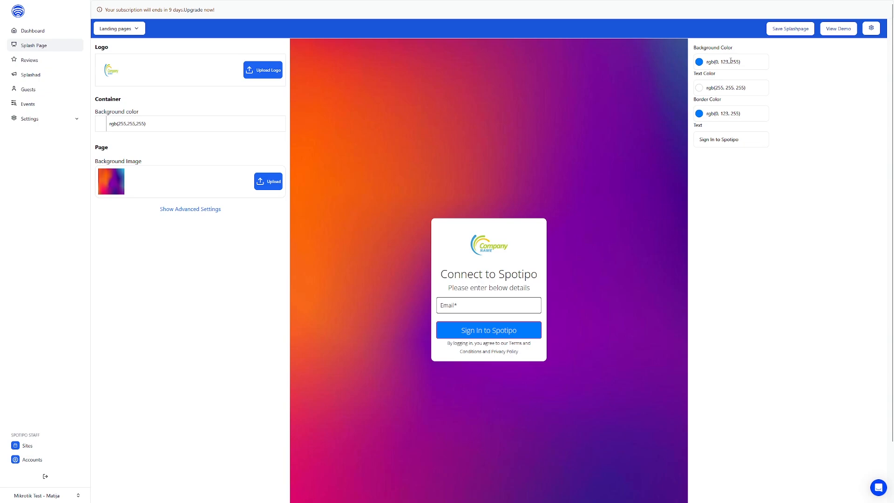
left_click(730, 61)
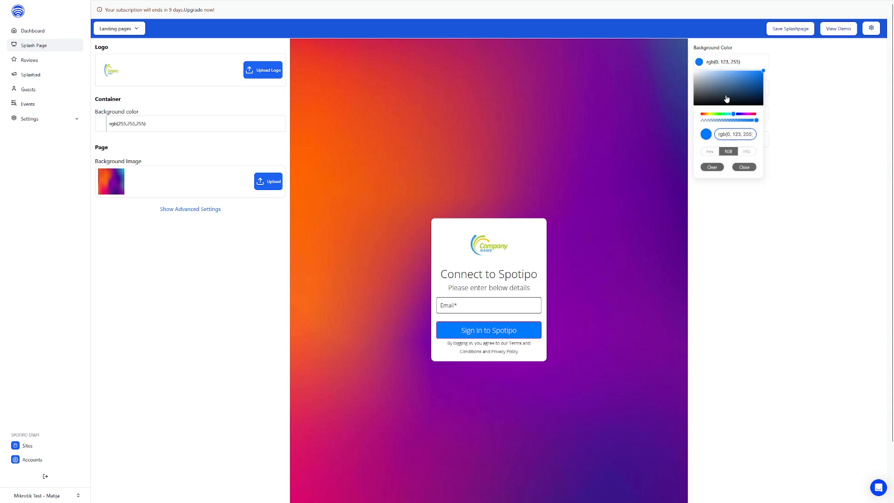
left_click(698, 92)
left_click(787, 110)
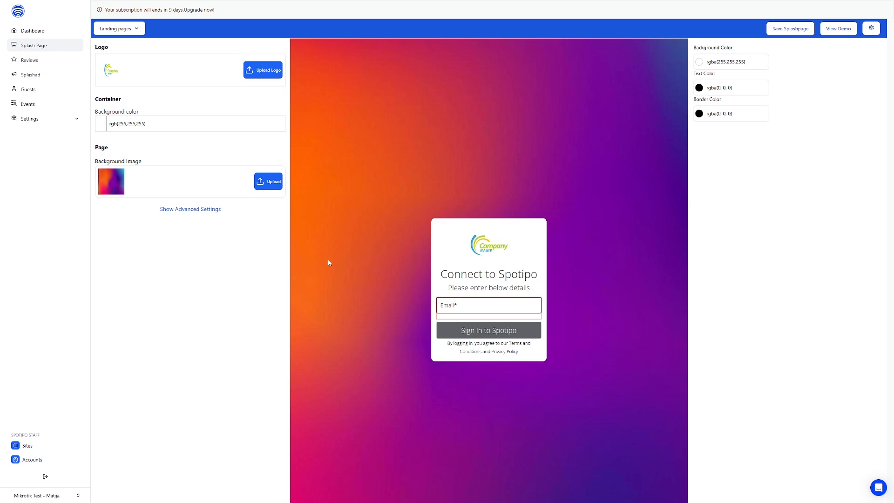
Step: Add Firstname and Lastname to the fields collected by the Email Login
left_click(60, 120)
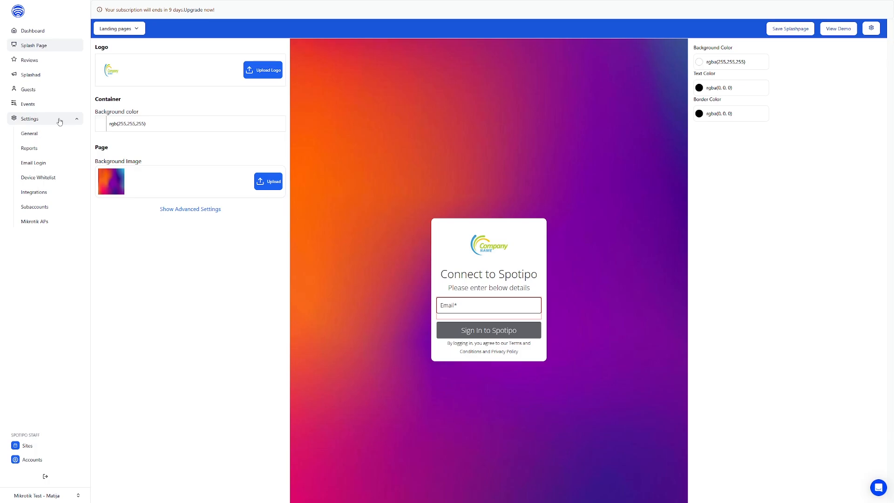
left_click(41, 162)
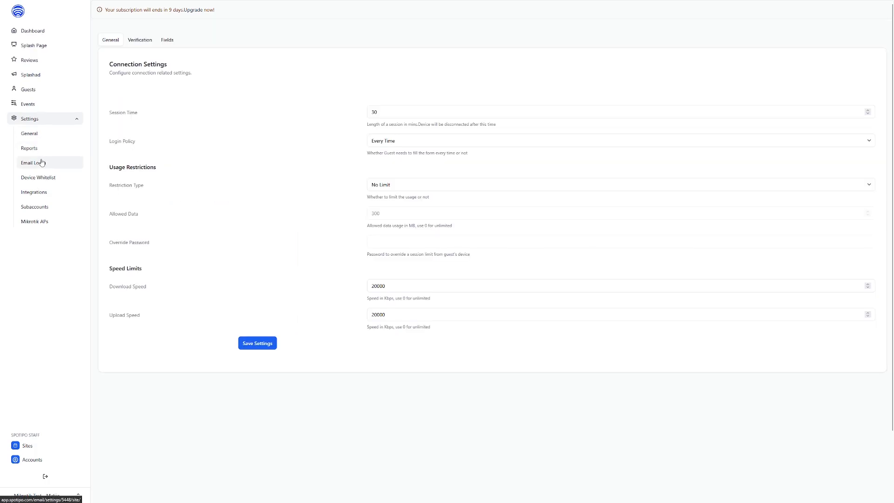
left_click(173, 42)
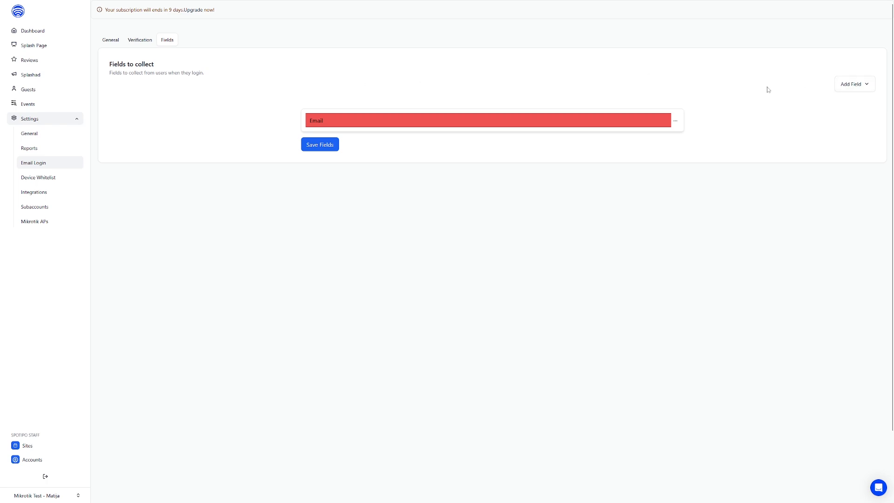
left_click(850, 91)
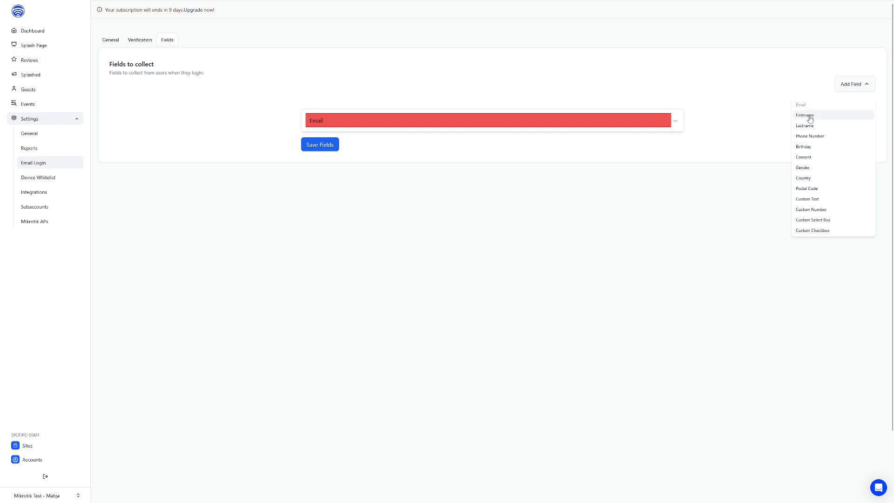
left_click(810, 119)
left_click(853, 86)
left_click(819, 125)
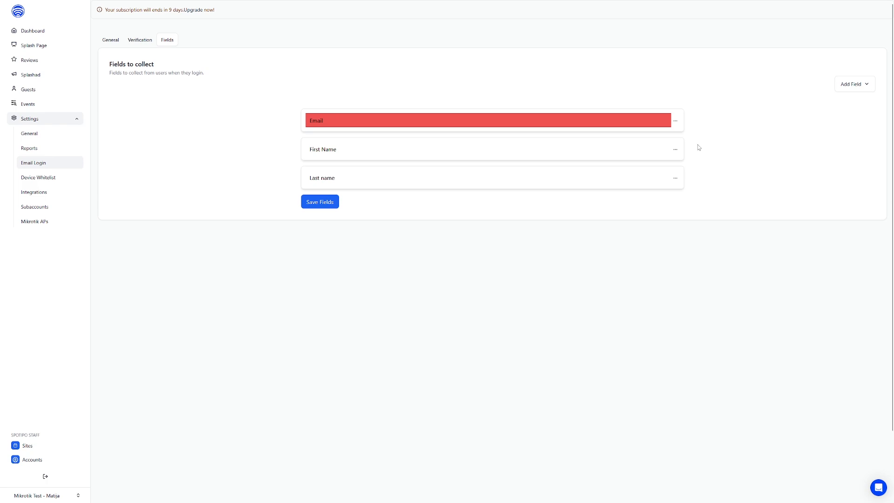
Step: Make the First Name and Last name fields mandatory and save the fields
left_click(675, 150)
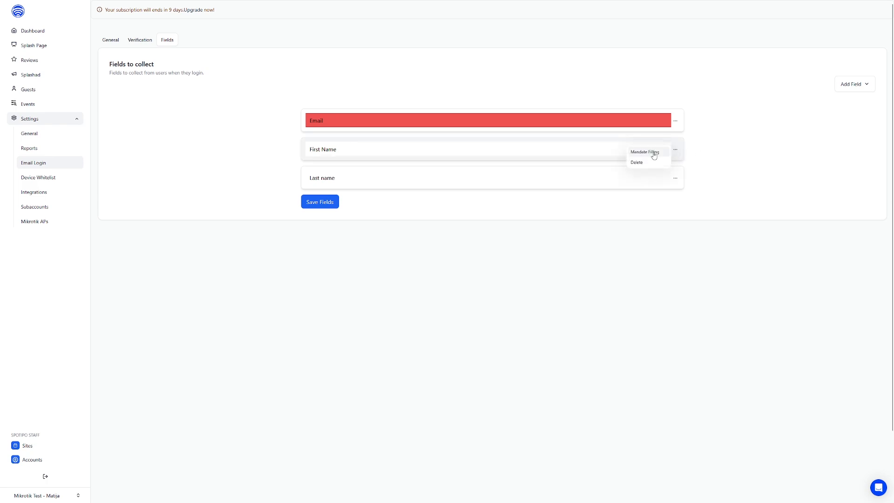
left_click(654, 153)
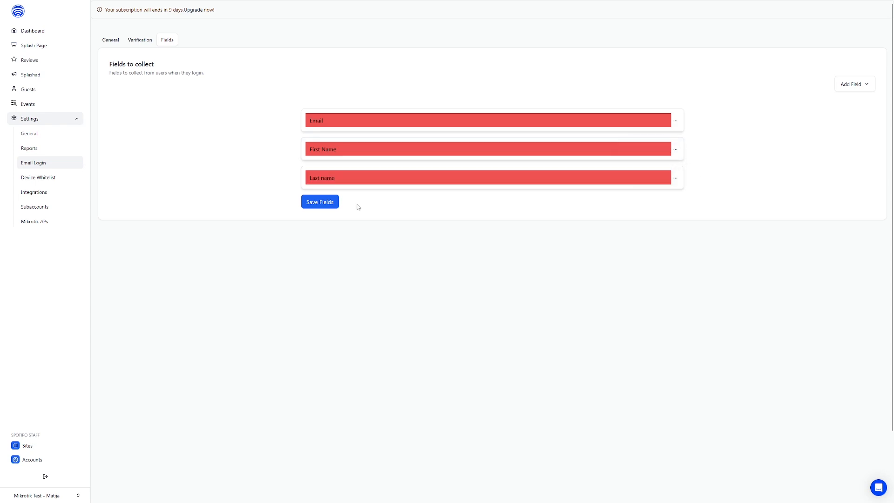
left_click(327, 205)
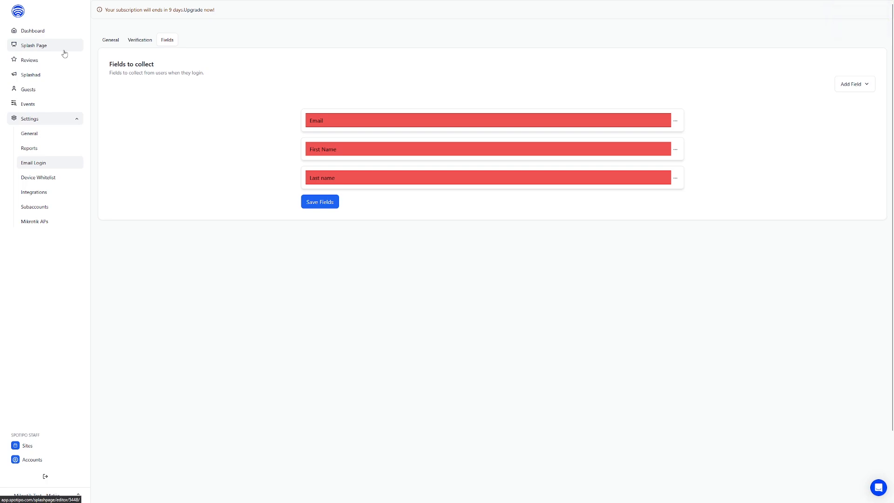
Step: Open the splash page demo and sign in through its login form with a test email address
left_click(64, 53)
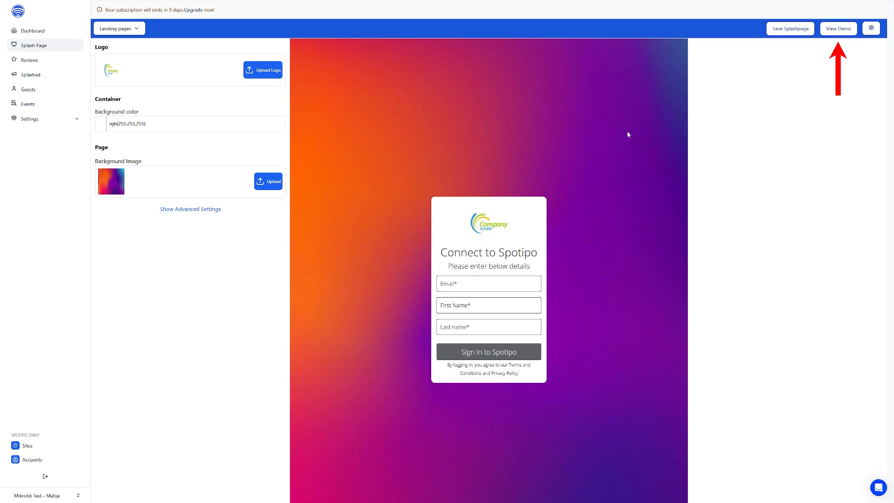
left_click(837, 36)
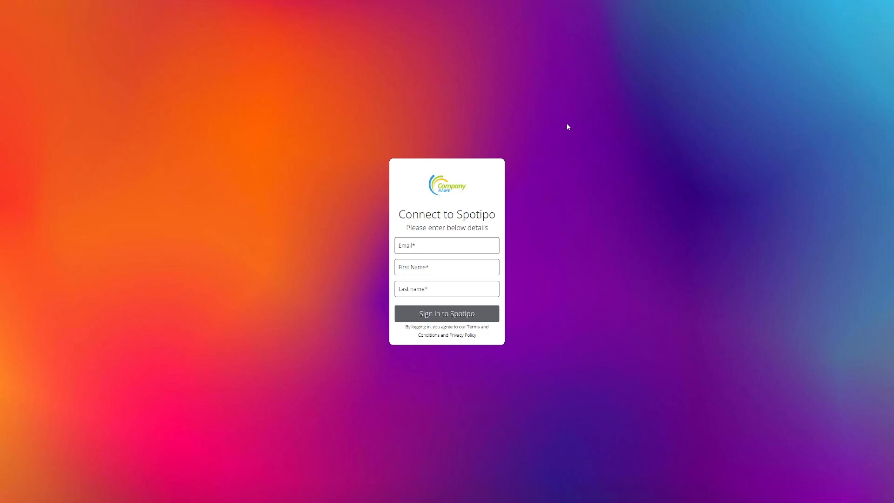
left_click(460, 246)
type("test")
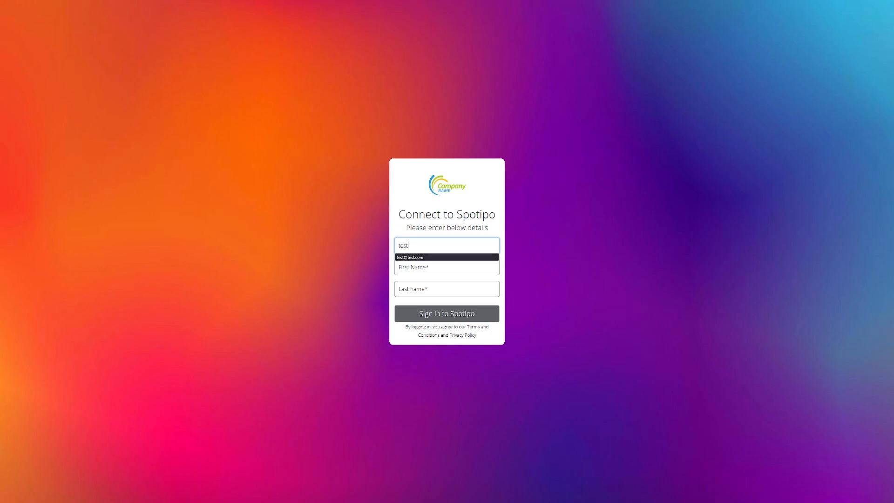
left_click(452, 257)
left_click(500, 335)
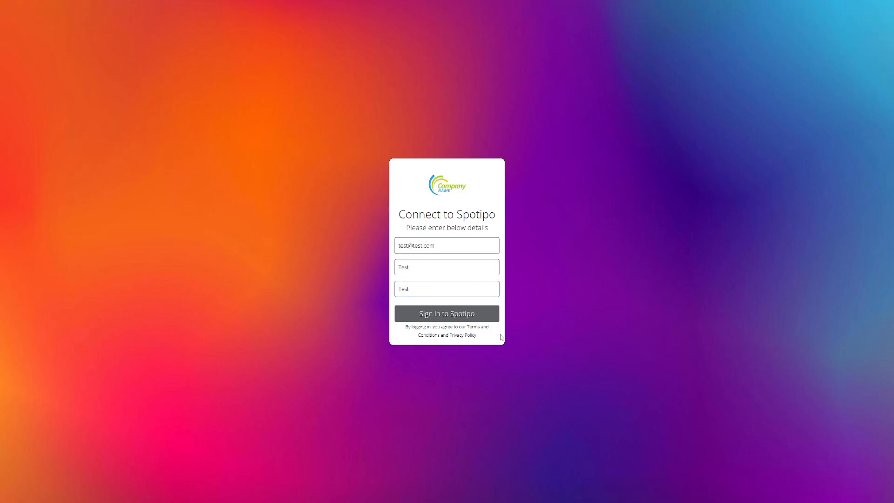
left_click(473, 317)
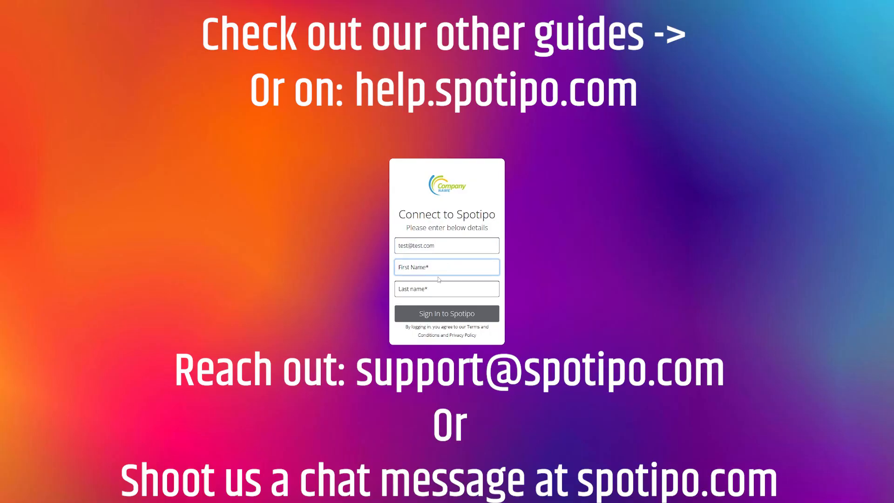
Step: Enter "Test" as both the first name and the last name in the demo login form
type("Test")
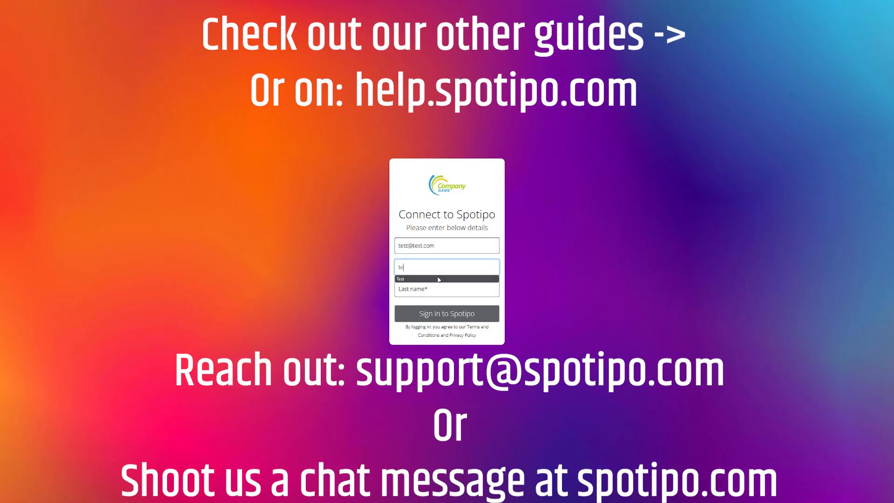
key("Tab")
type("te")
left_click(426, 300)
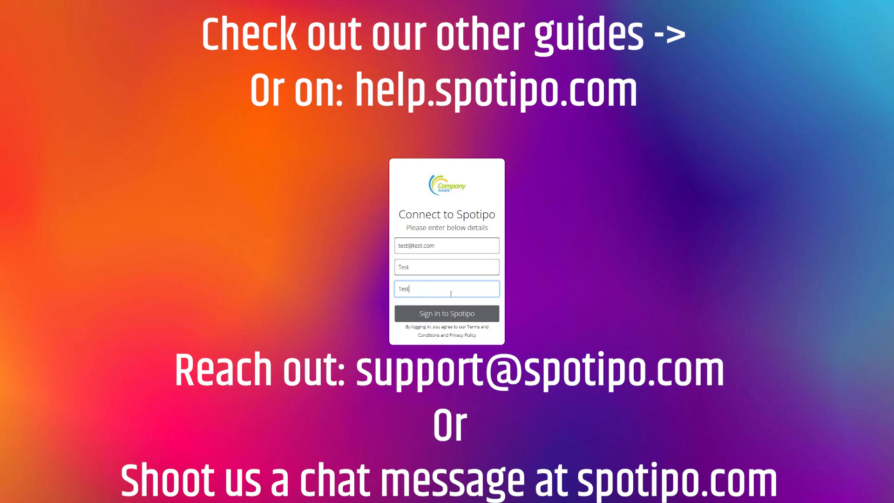